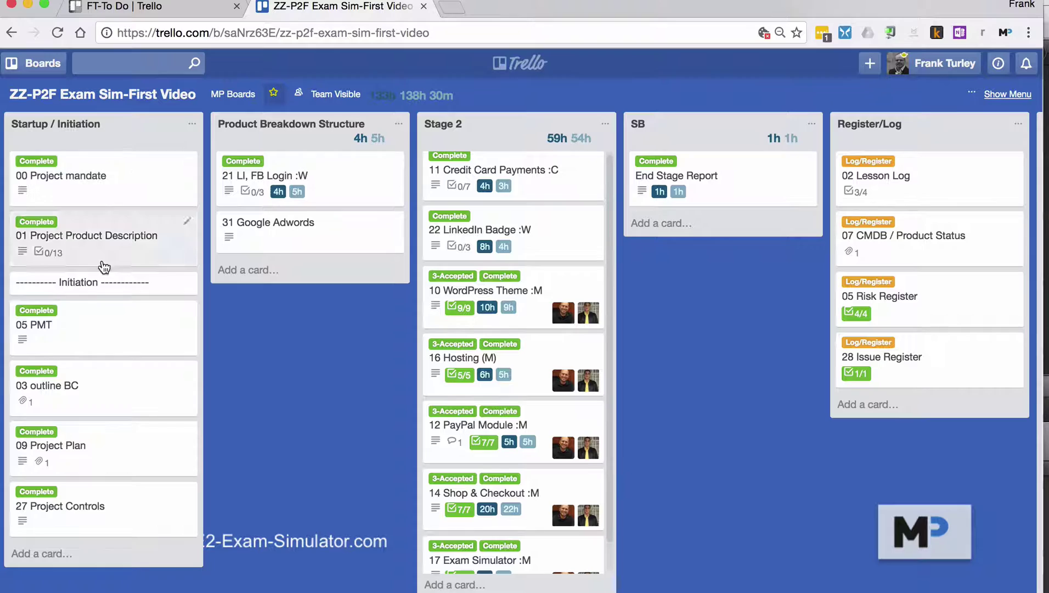
# Step: Scroll the board lists left to reveal the Stage 3 column
pyautogui.moveTo(313, 354); pyautogui.dragTo(235, 330)
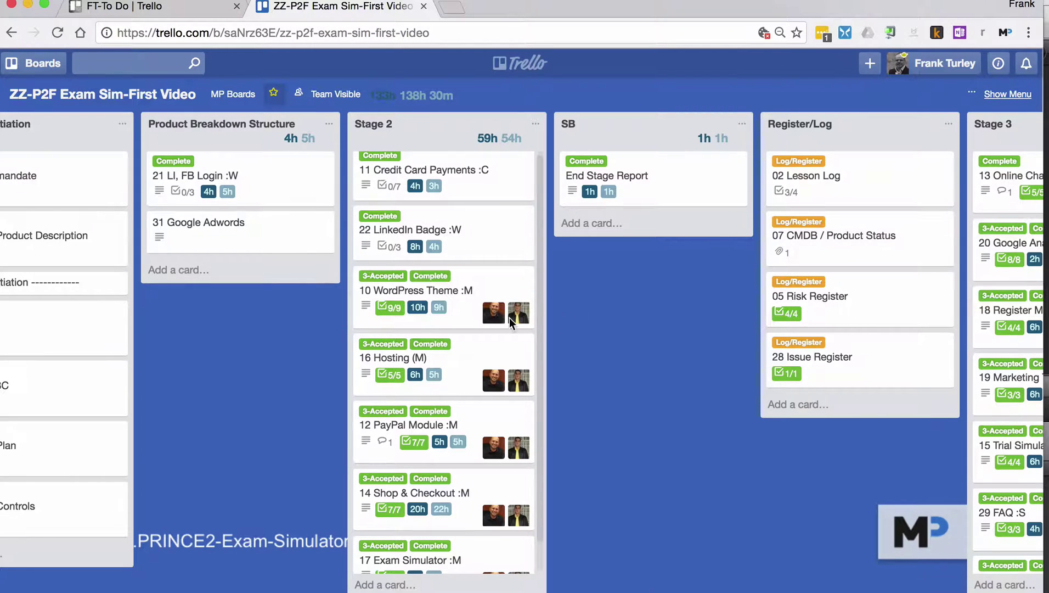
# Step: Create card '32 Product XY' in Product Breakdown Structure and give it an 8-hour estimate
pyautogui.click(185, 271)
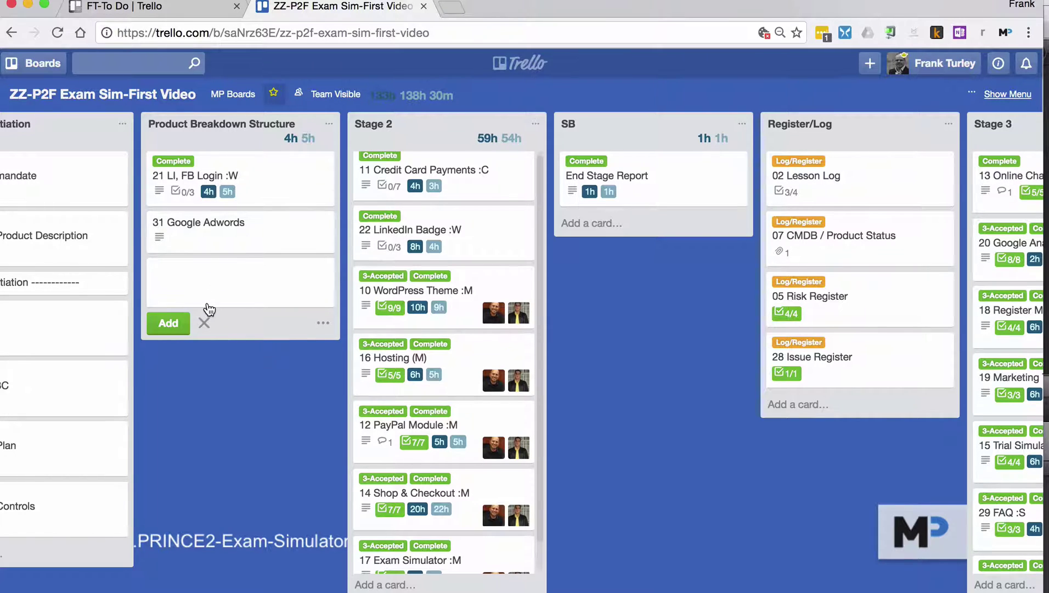
pyautogui.write('32 Product XY')
pyautogui.click(169, 323)
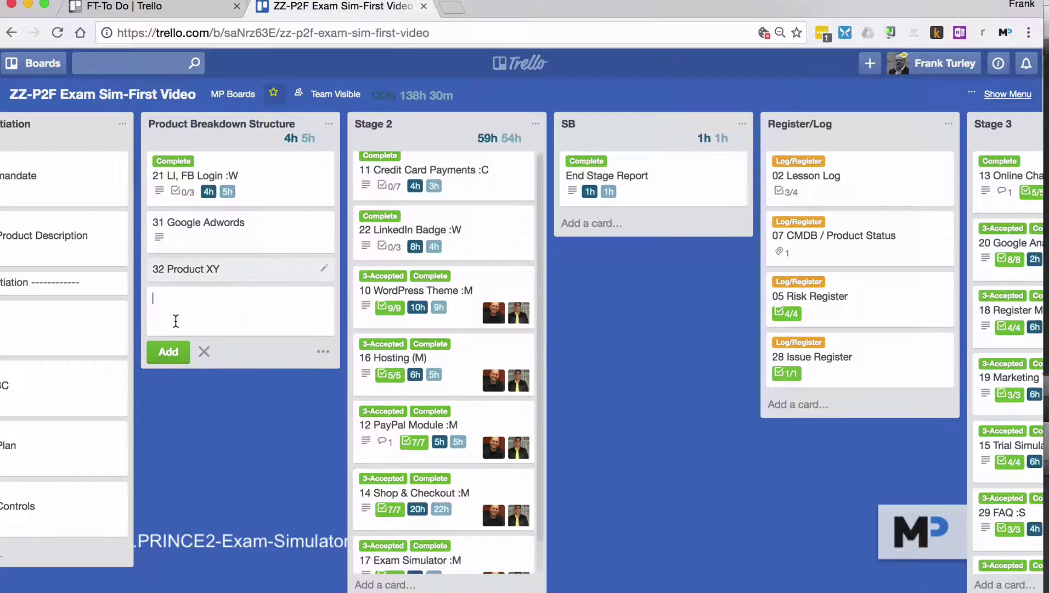
pyautogui.click(246, 272)
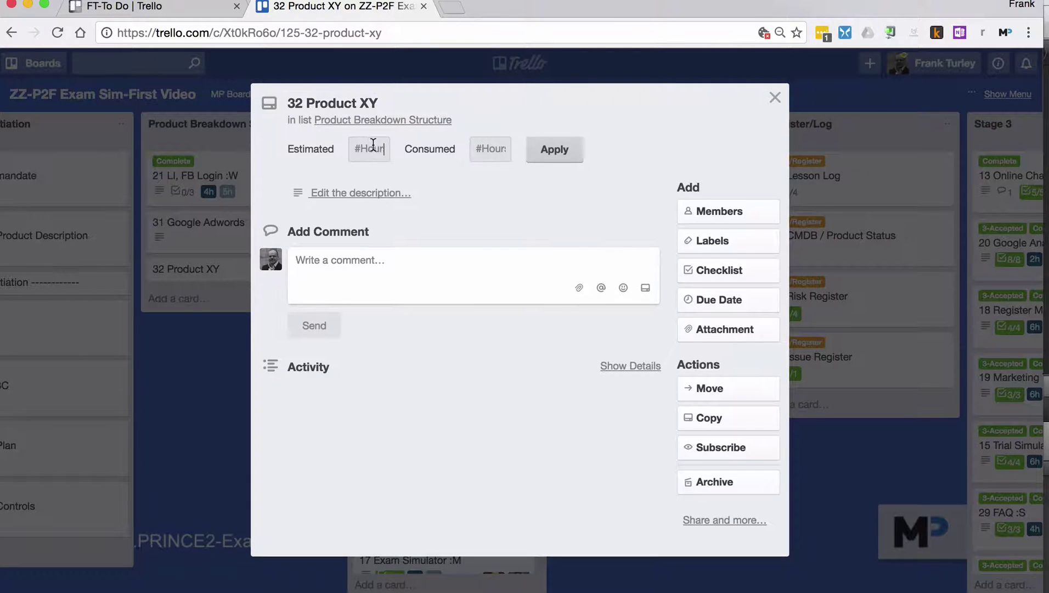
pyautogui.write('8')
pyautogui.click(554, 150)
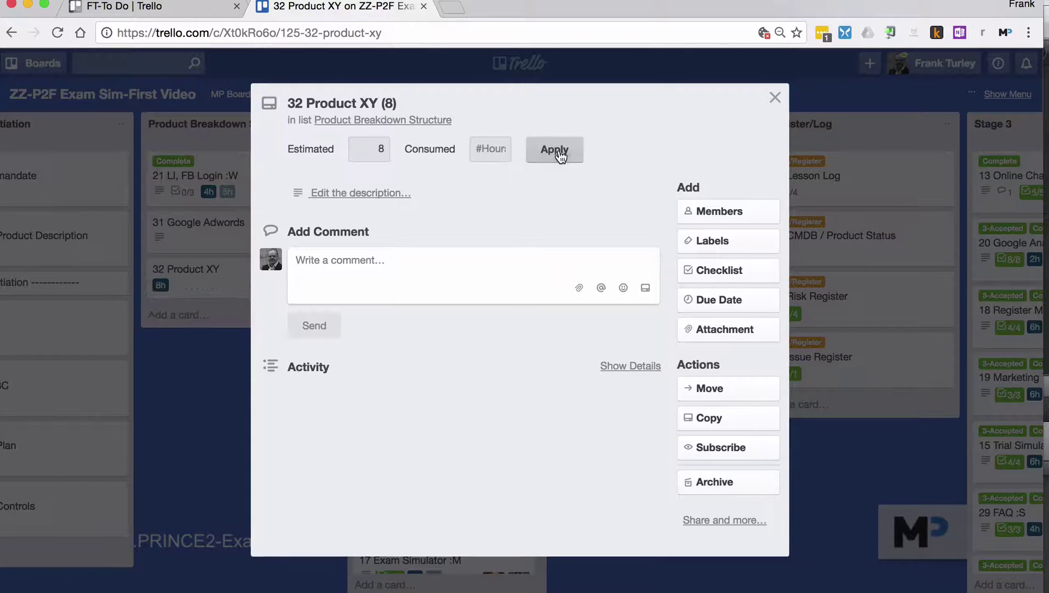
pyautogui.click(775, 98)
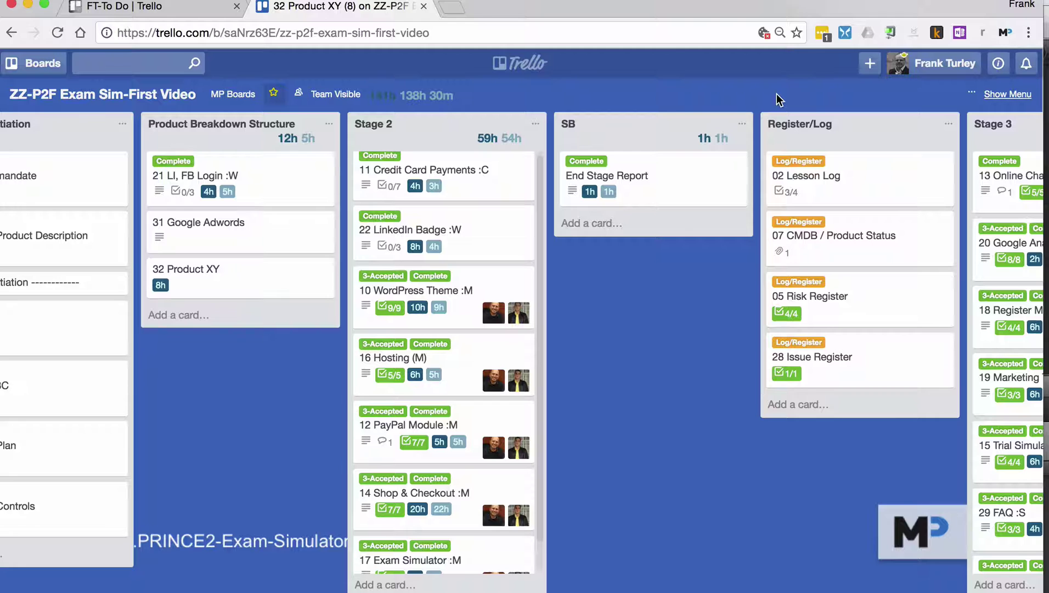
# Step: Inspect the 32 Product XY card's title, closing and reopening its details
pyautogui.click(230, 275)
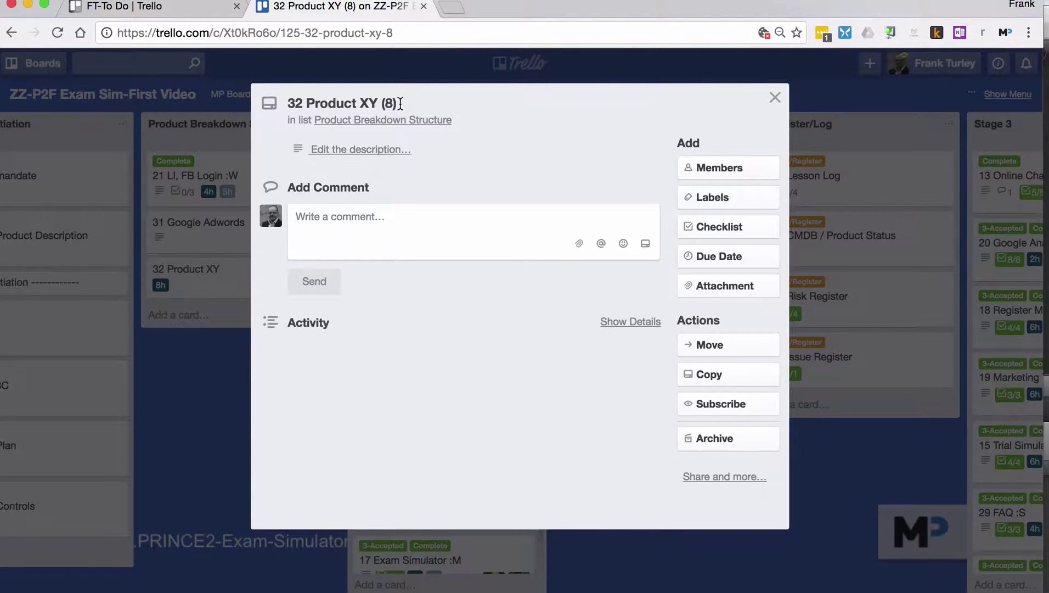
pyautogui.click(466, 103)
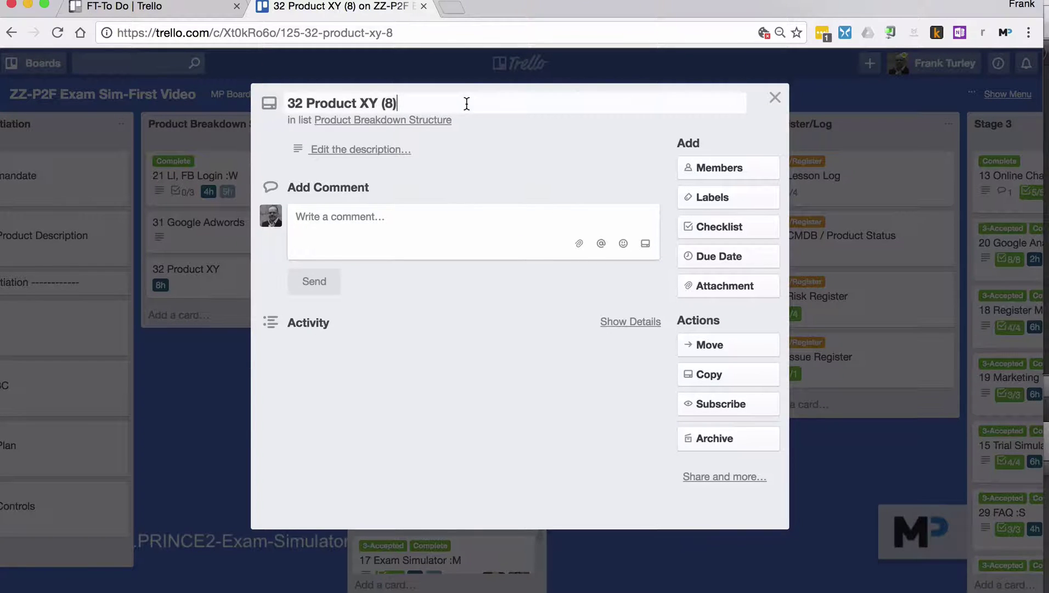
pyautogui.click(770, 102)
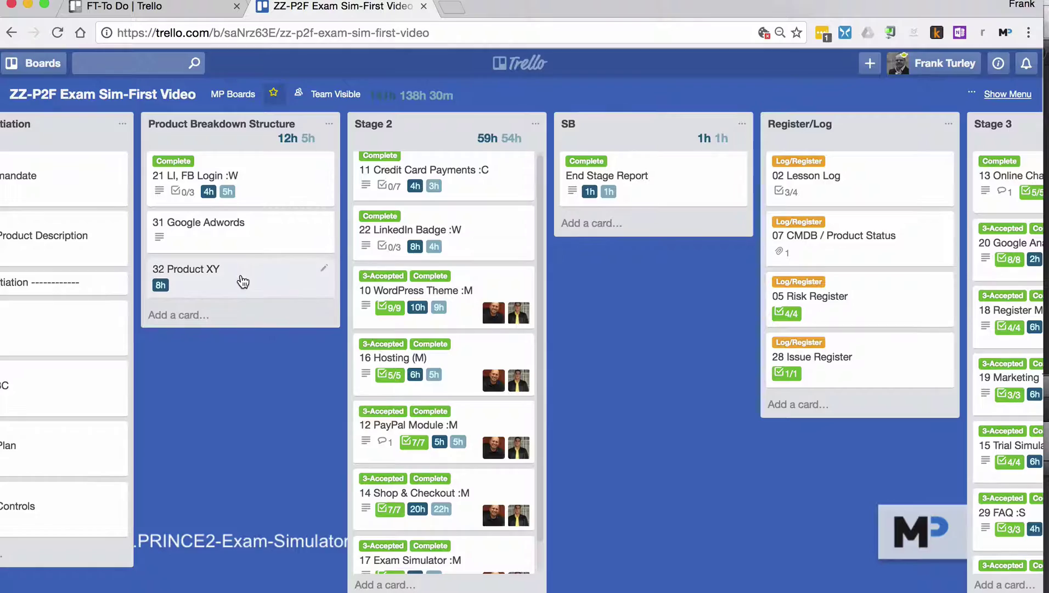
pyautogui.click(262, 280)
pyautogui.click(415, 102)
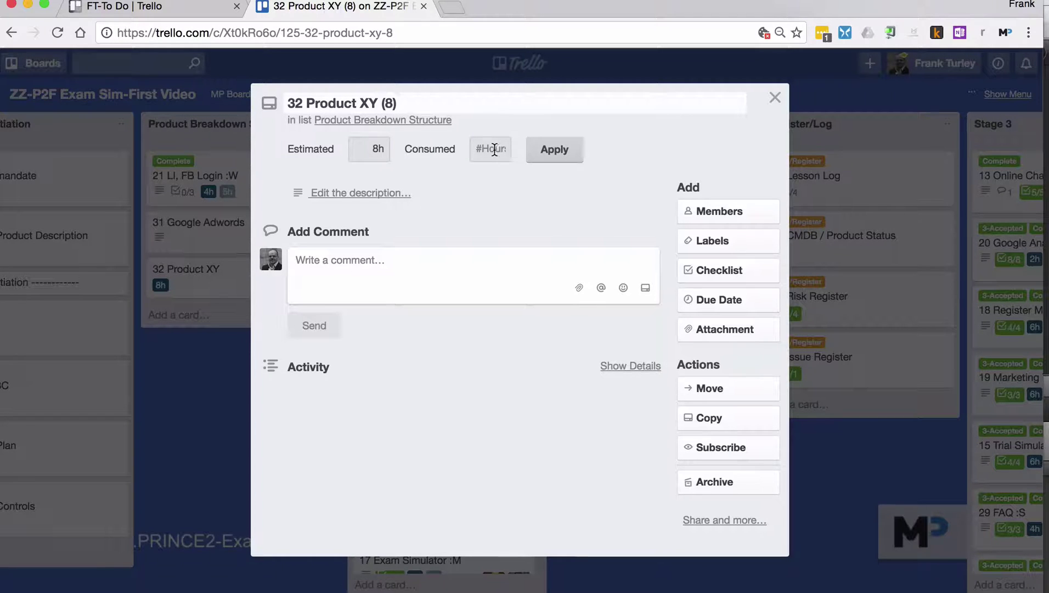
# Step: Record 6 consumed hours on the 32 Product XY card and return to the board
pyautogui.click(494, 149)
pyautogui.write('6')
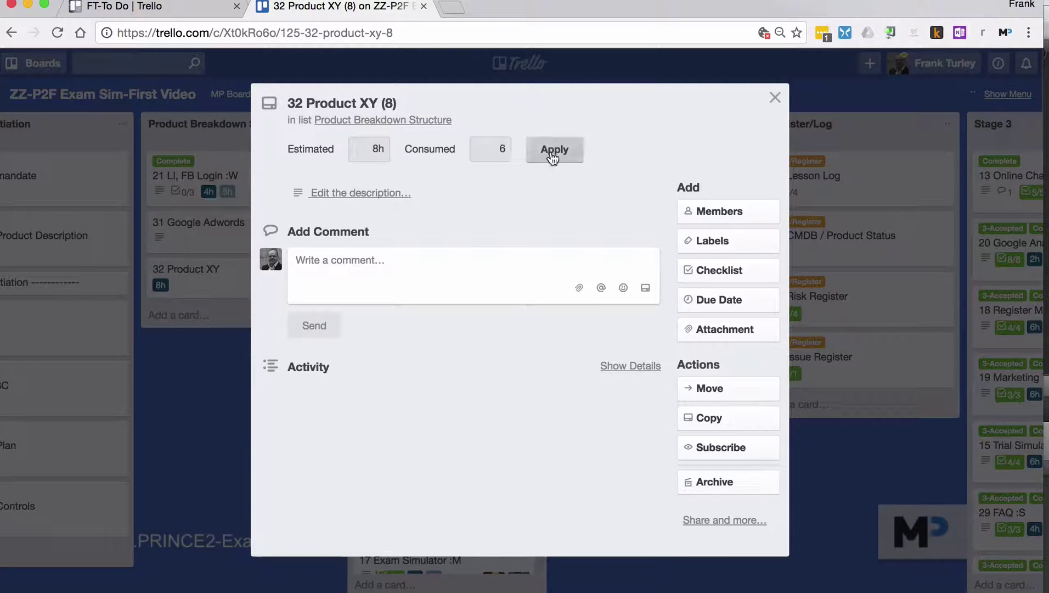
pyautogui.click(562, 158)
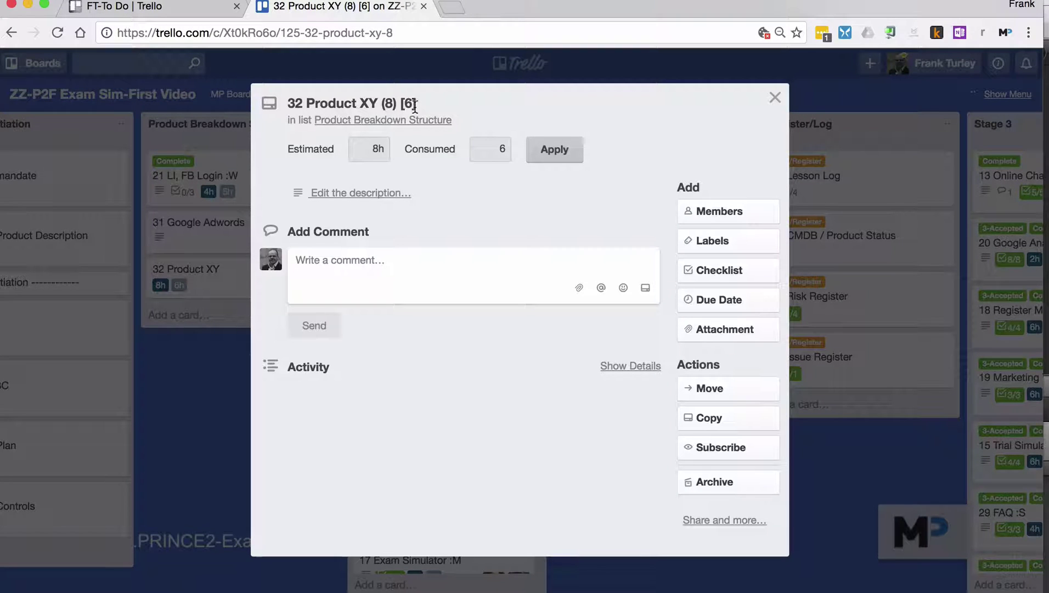
pyautogui.click(775, 98)
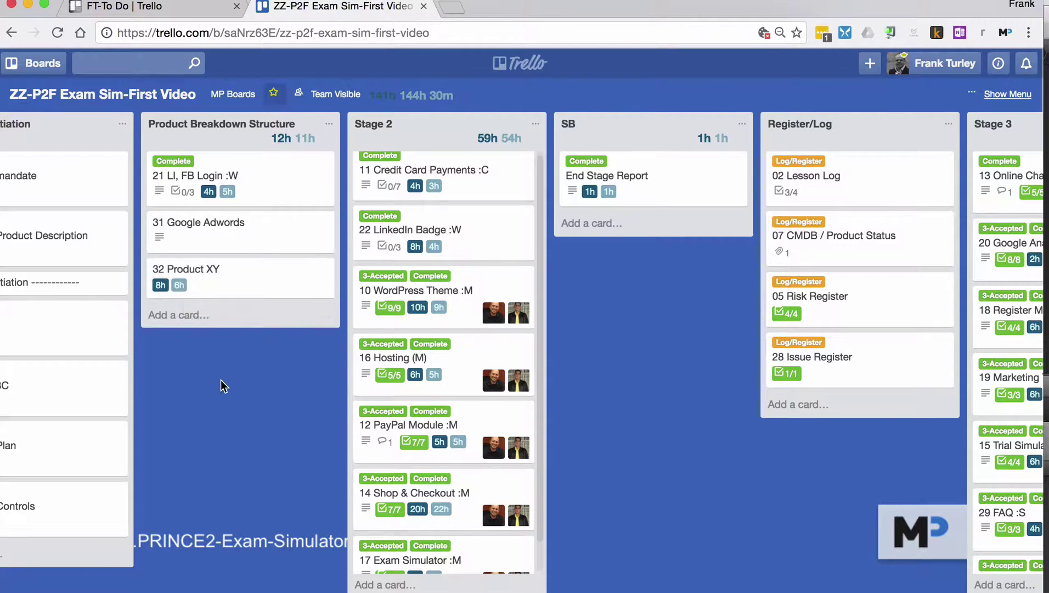
pyautogui.moveTo(443, 296)
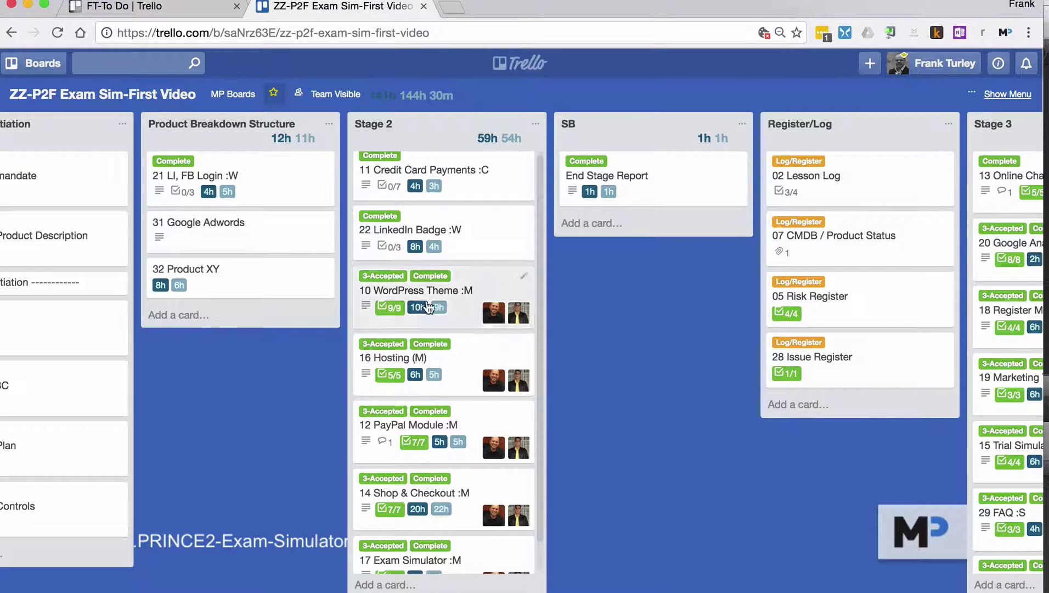
pyautogui.scroll(-1, 537, 236)
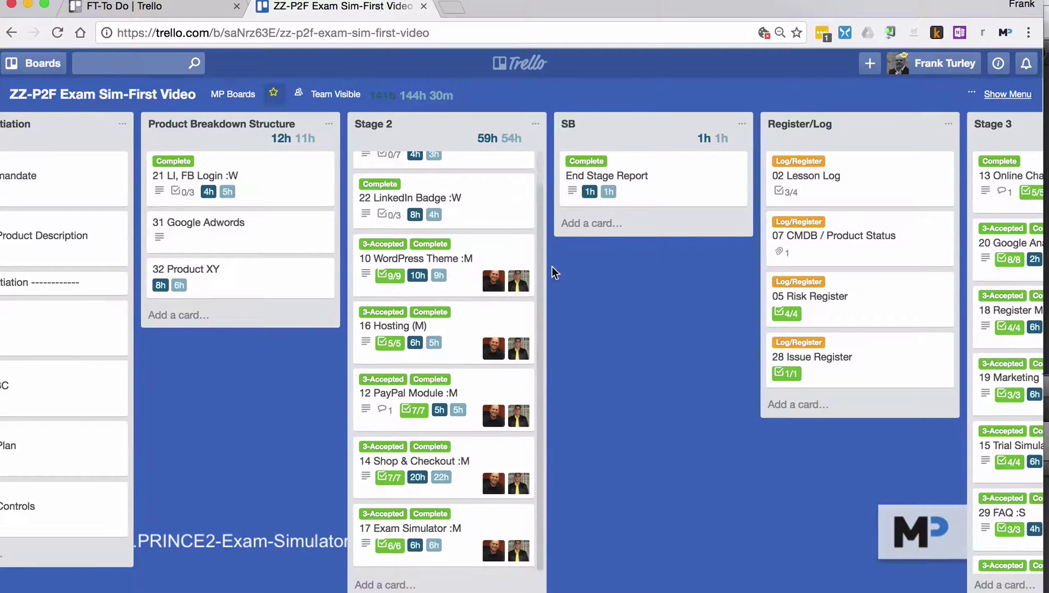
pyautogui.scroll(1, 548, 246)
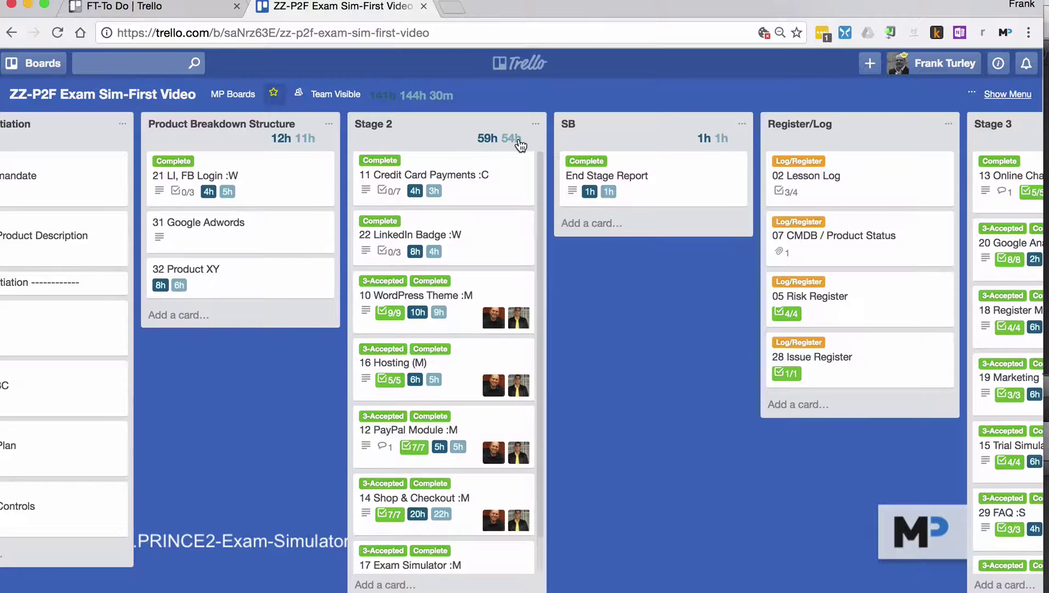
pyautogui.hscroll(5, 745, 586)
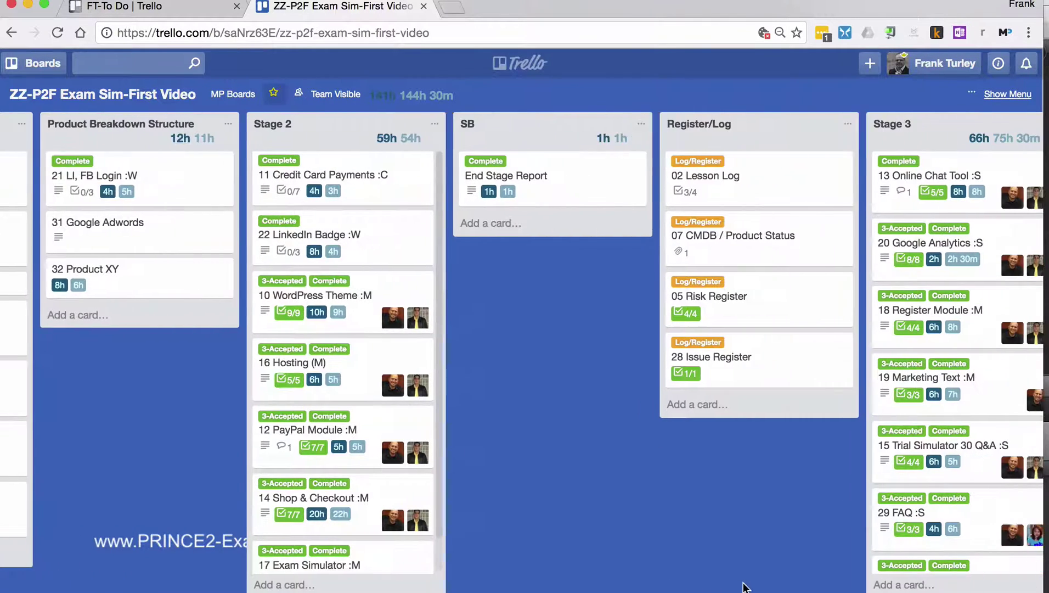
pyautogui.hscroll(4, 808, 500)
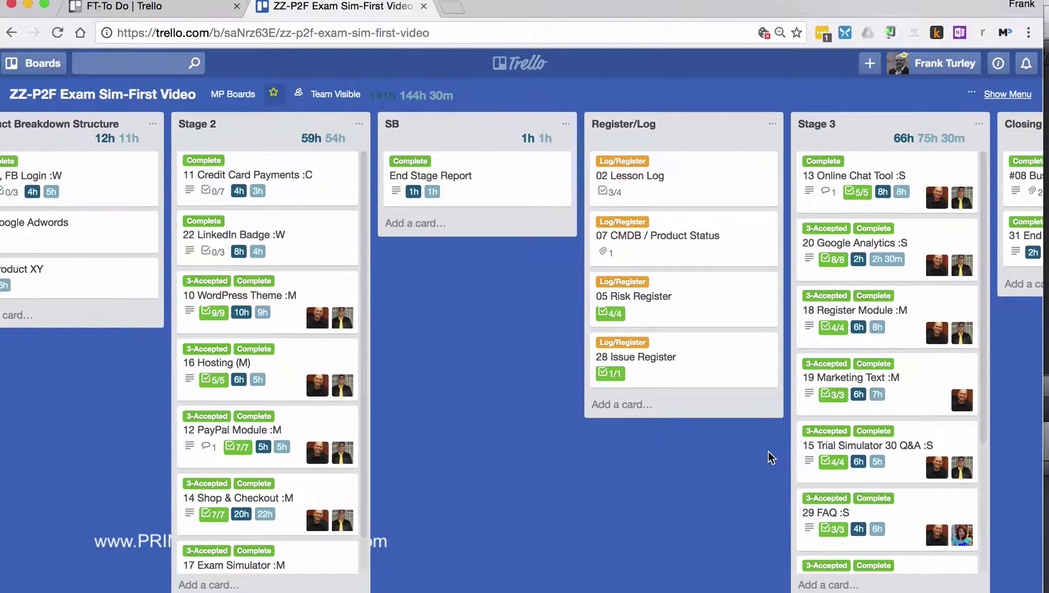
pyautogui.hscroll(-1, 972, 381)
pyautogui.hscroll(-3, 972, 381)
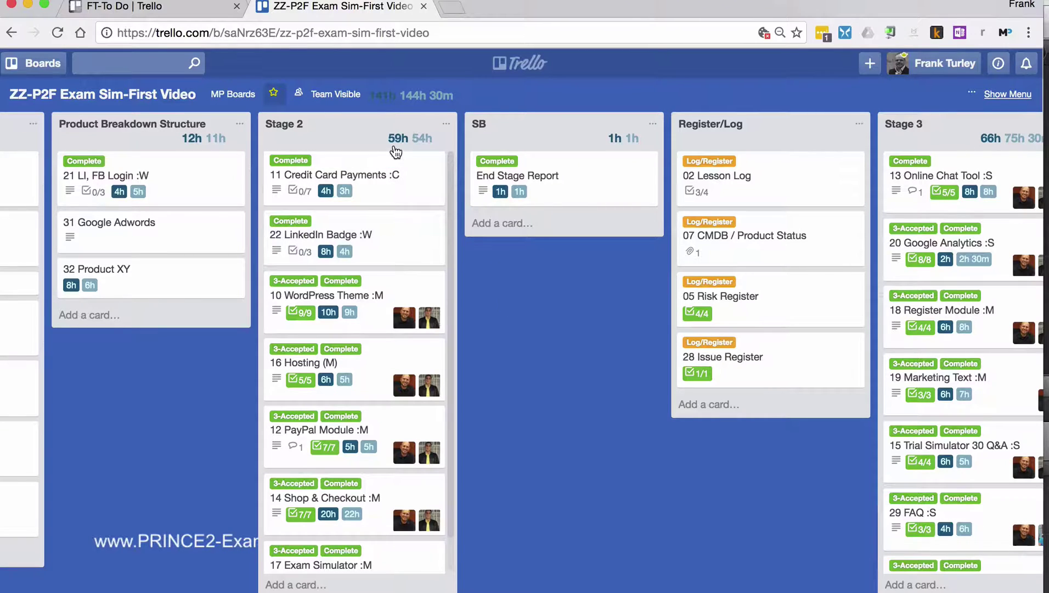
pyautogui.hscroll(-5, 716, 381)
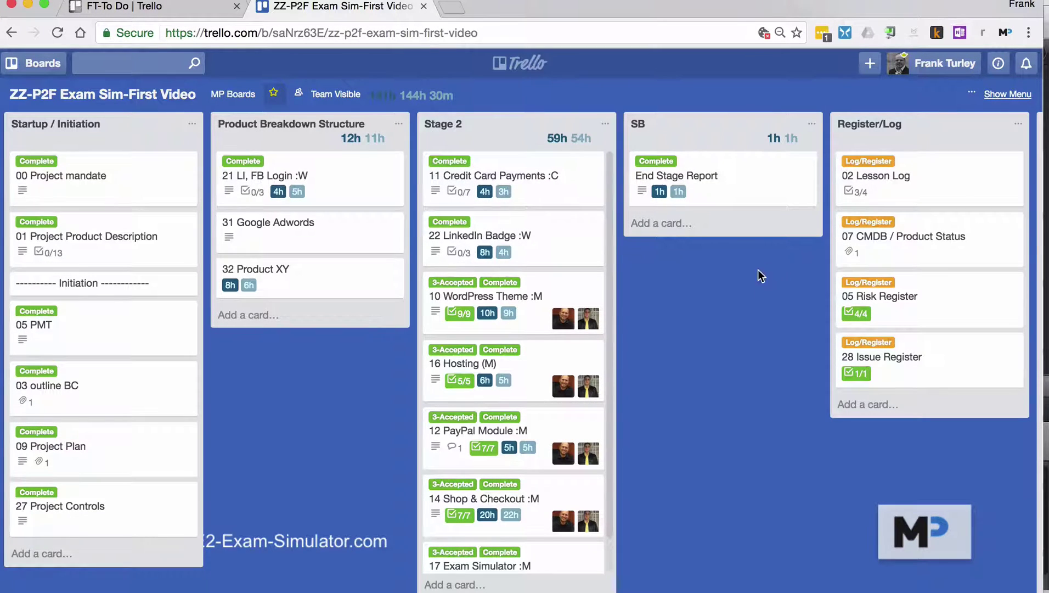
# Step: Edit the 32 Product XY card title to change consumed hours from [6] to [7]
pyautogui.click(295, 270)
pyautogui.click(429, 101)
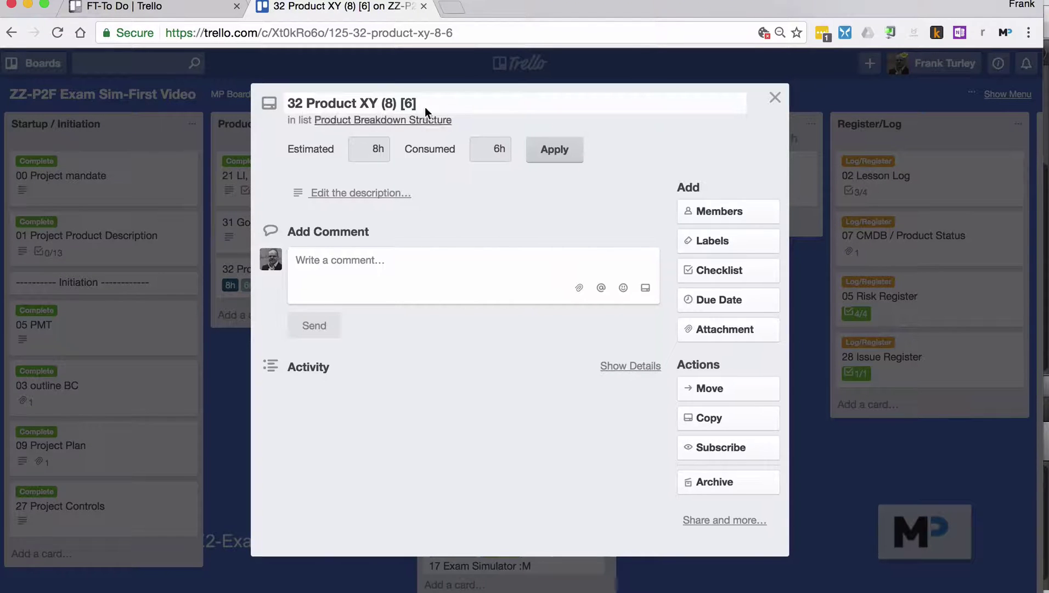
pyautogui.doubleClick(409, 102)
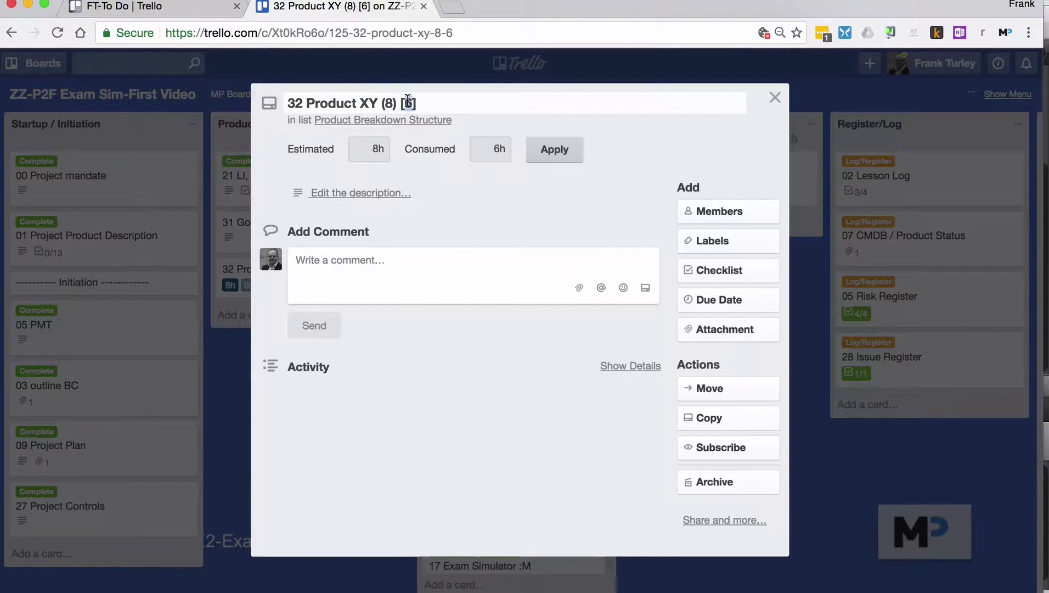
pyautogui.write('7')
pyautogui.click(775, 97)
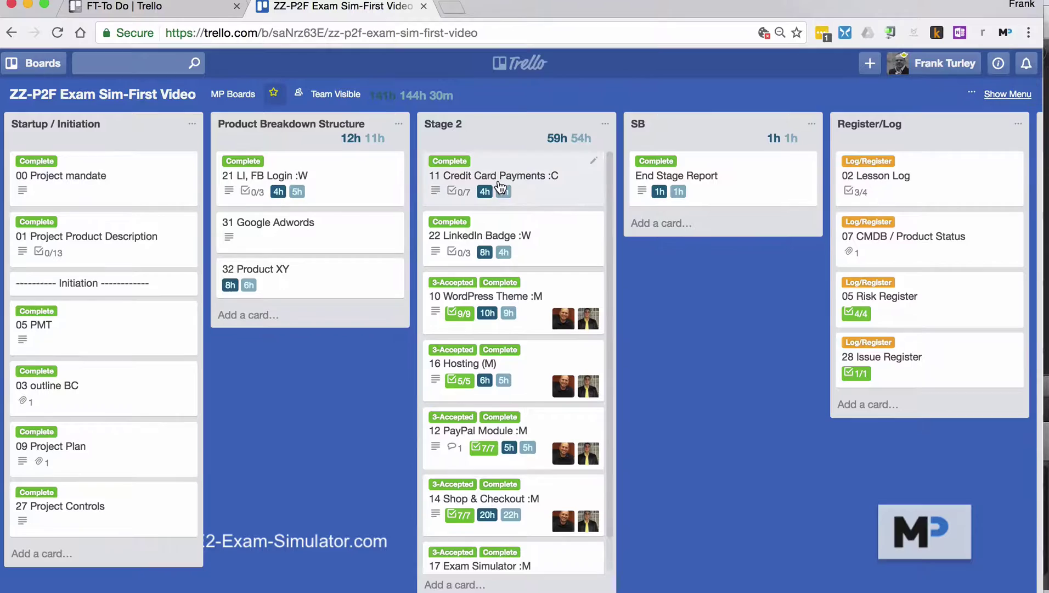
# Step: Set the Consumed colour to grey in the PRINCE2 extension, save and reload the board
pyautogui.moveTo(502, 197)
pyautogui.click(1005, 34)
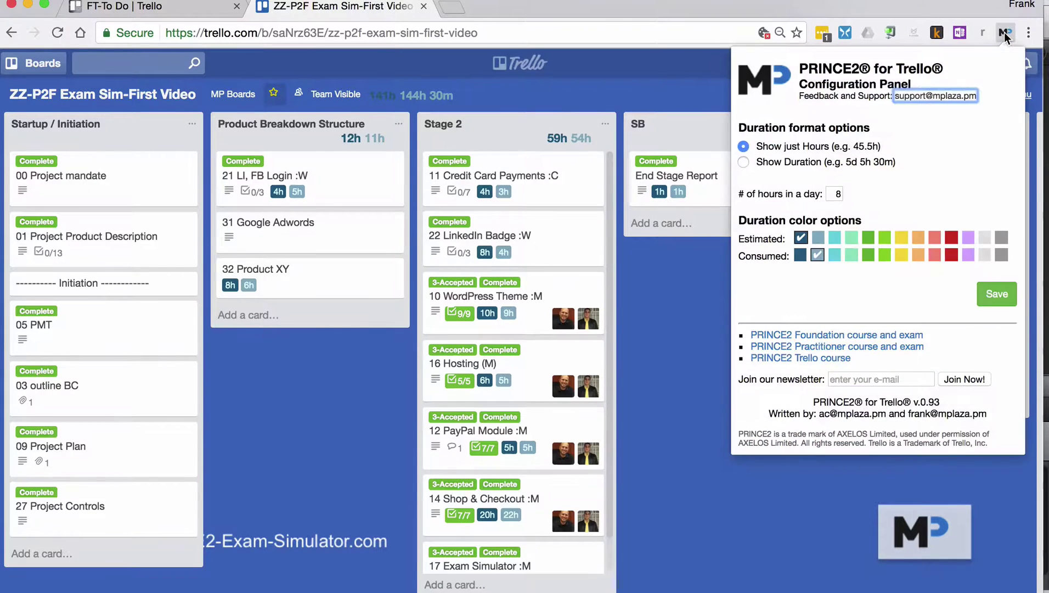
pyautogui.click(1001, 256)
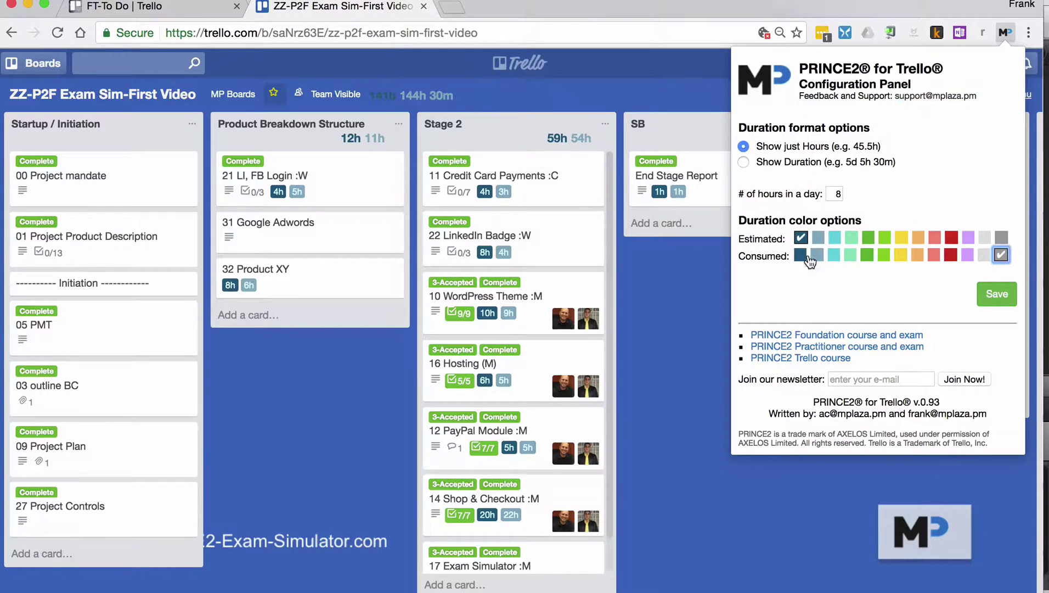
pyautogui.click(1000, 296)
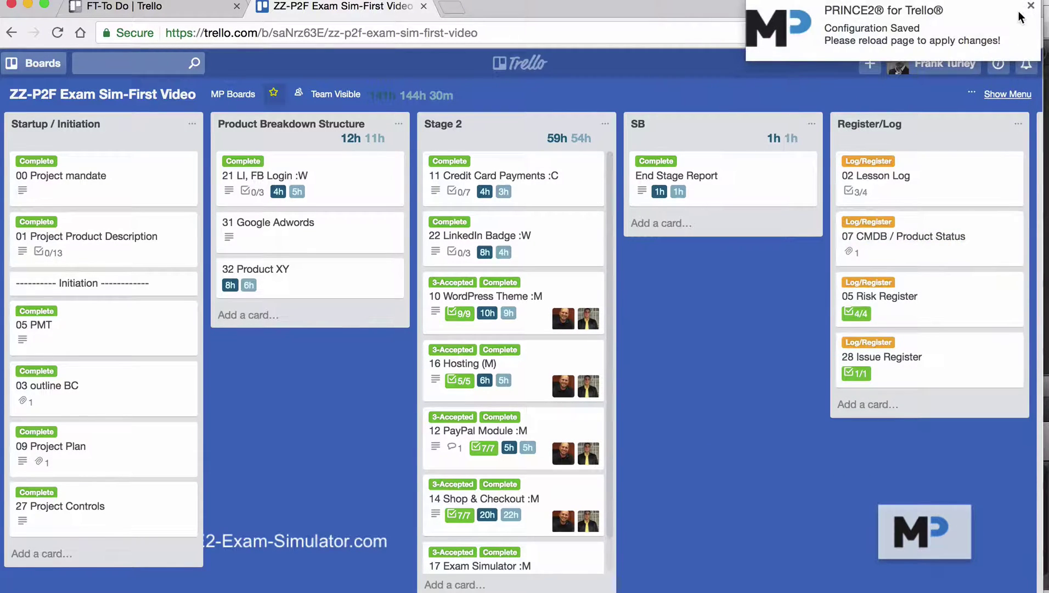
pyautogui.click(531, 30)
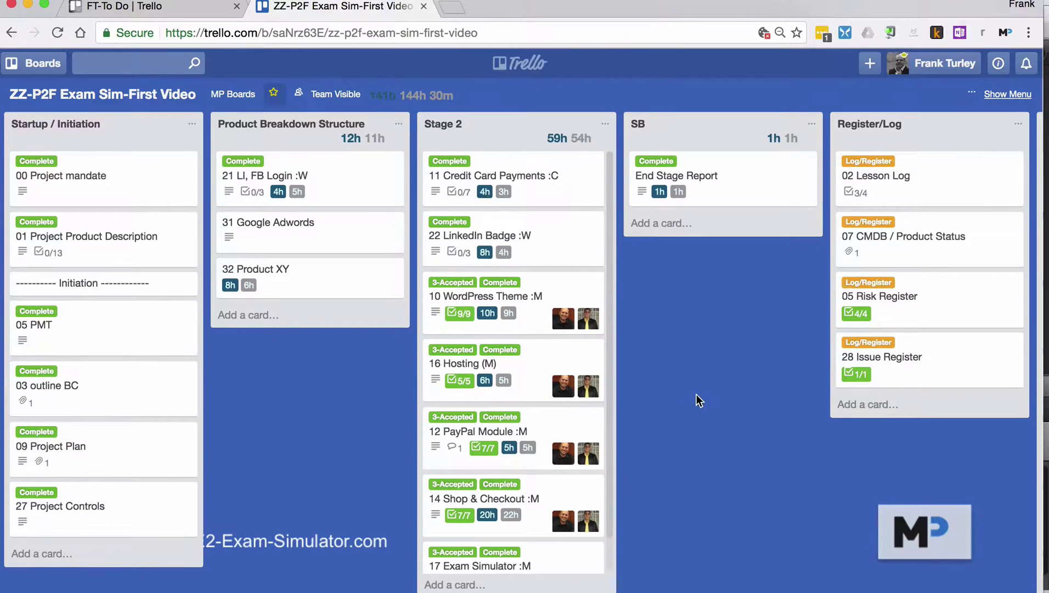
# Step: Switch the extension's duration format to days, hours and minutes, save and reload
pyautogui.click(1004, 33)
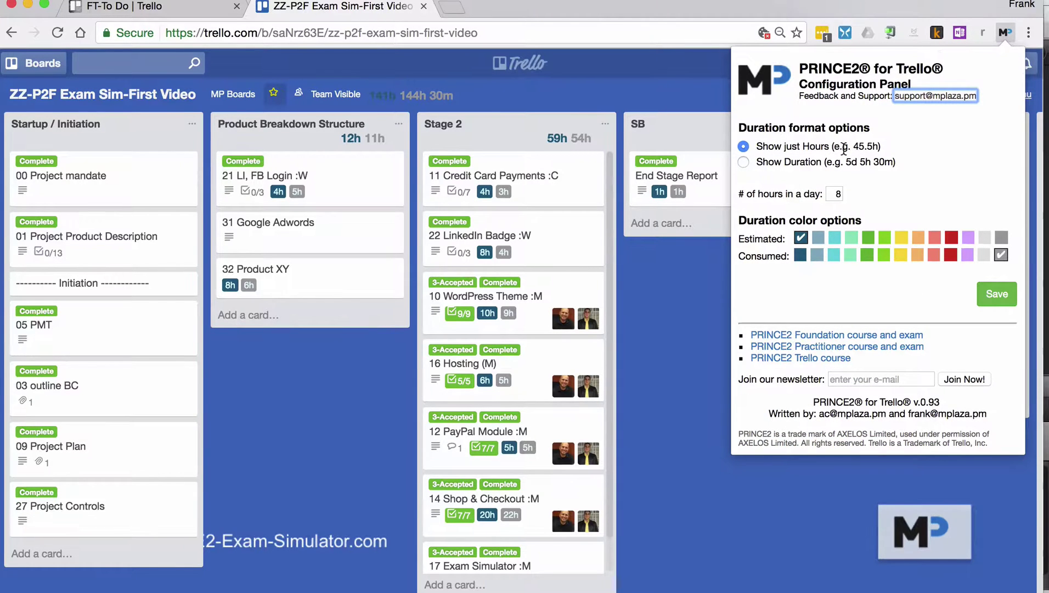
pyautogui.click(742, 161)
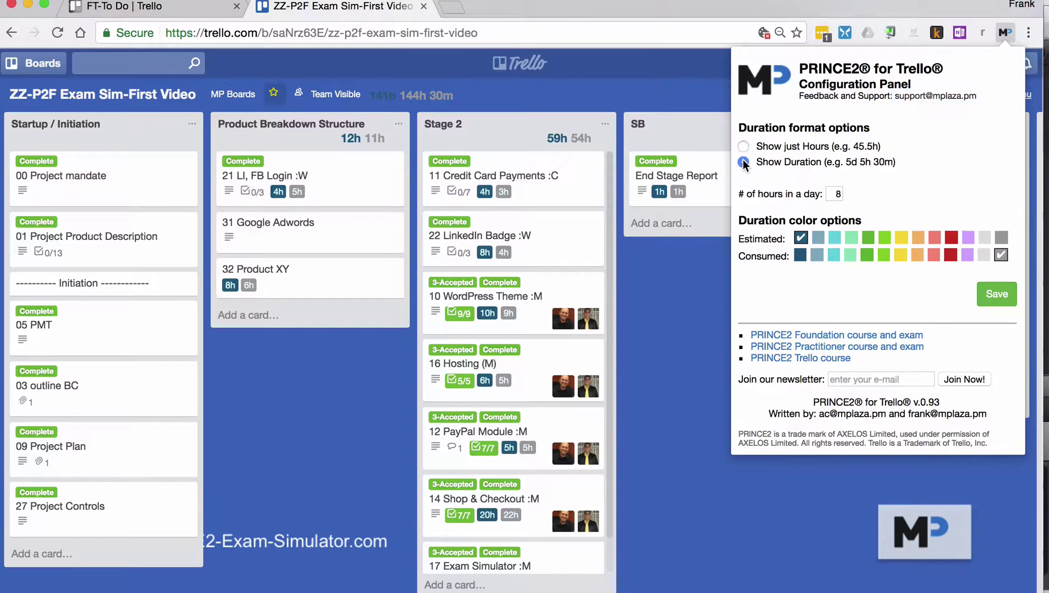
pyautogui.click(995, 294)
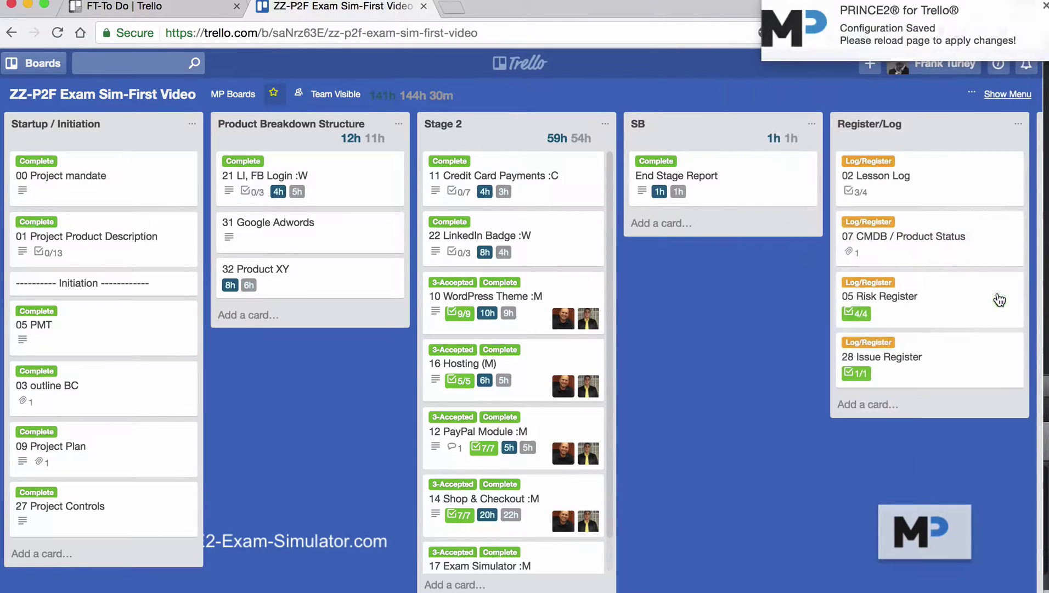
pyautogui.click(1032, 6)
pyautogui.click(714, 30)
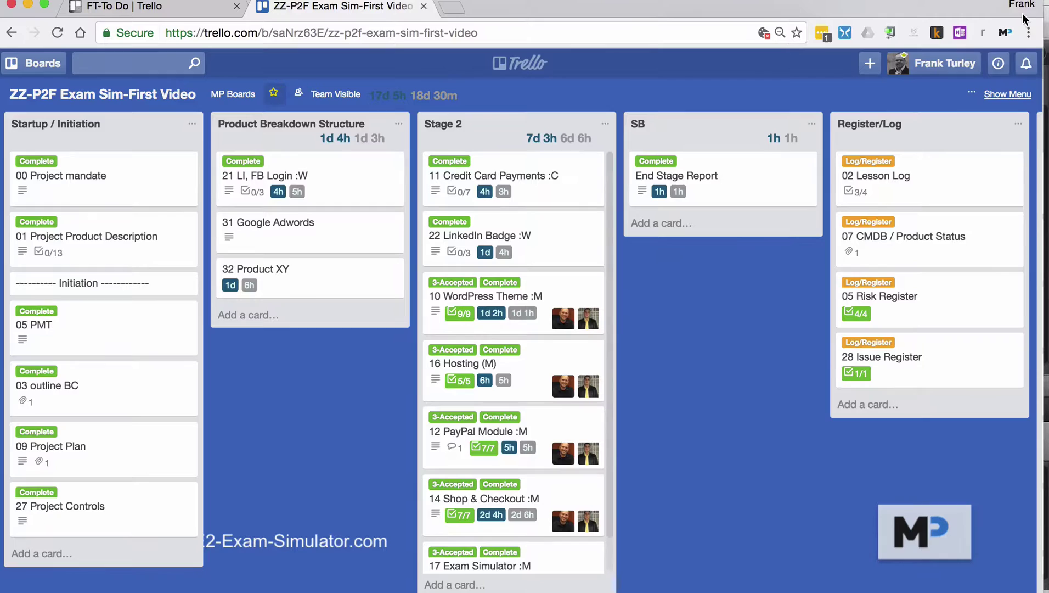
# Step: Revert the extension back to hours-only durations
pyautogui.click(1007, 33)
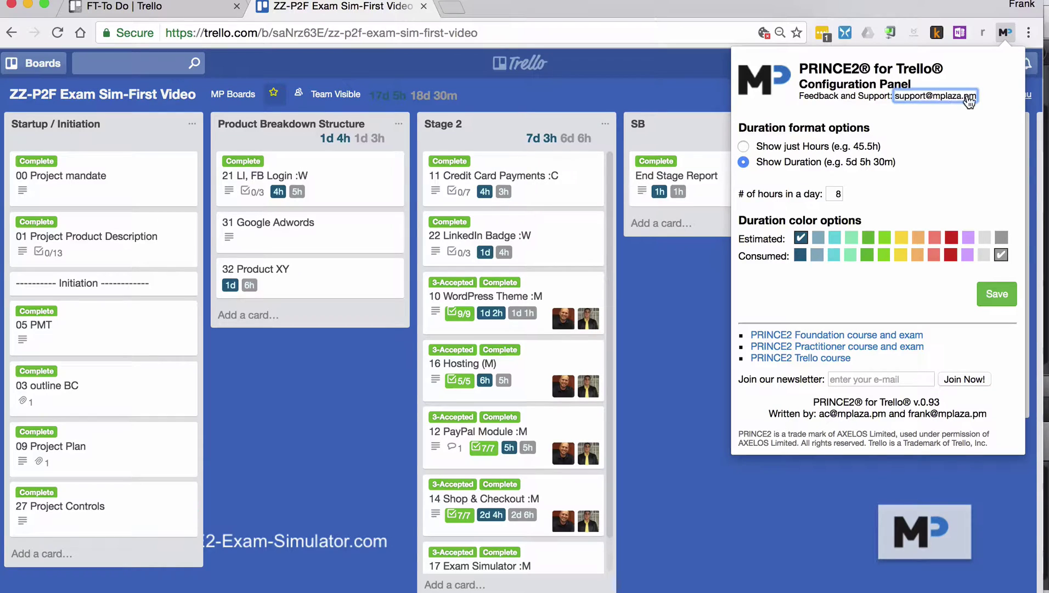
pyautogui.click(692, 286)
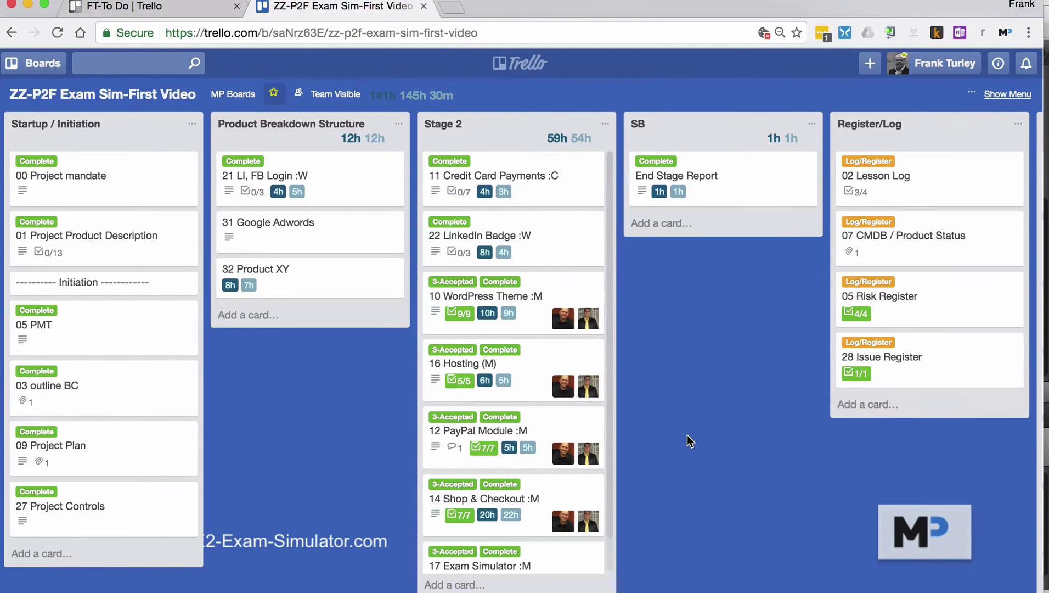